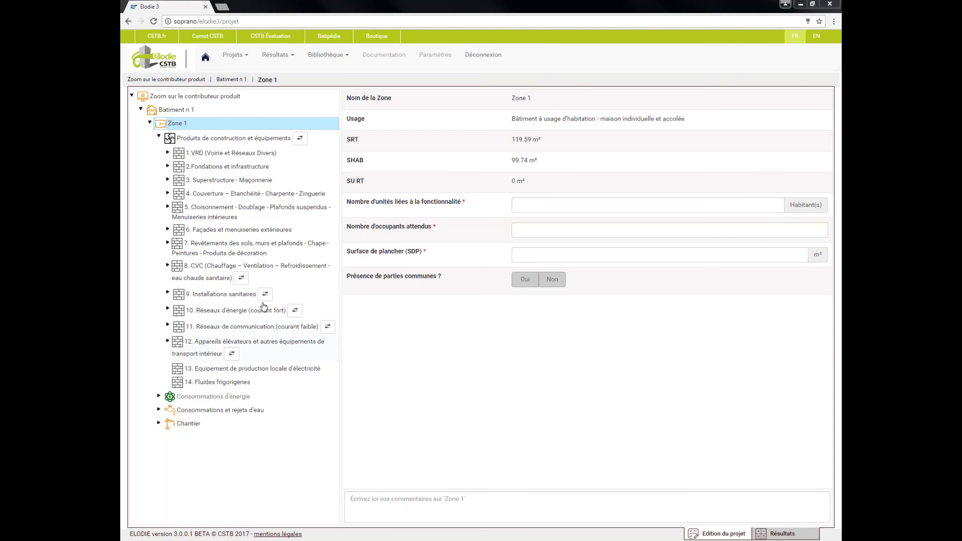
Step: Open element 3.1 Eléments horizontaux - Planchers, dalles, balcons and search the environmental sheets for "plancher"
{"action": "left_click", "coordinate": [168, 179]}
{"action": "left_click", "coordinate": [221, 205]}
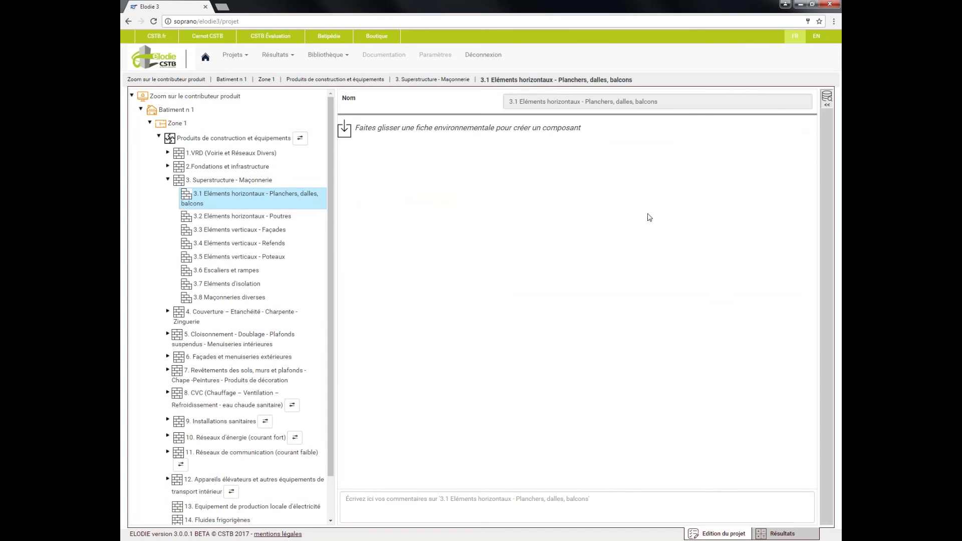
{"action": "left_click", "coordinate": [827, 99]}
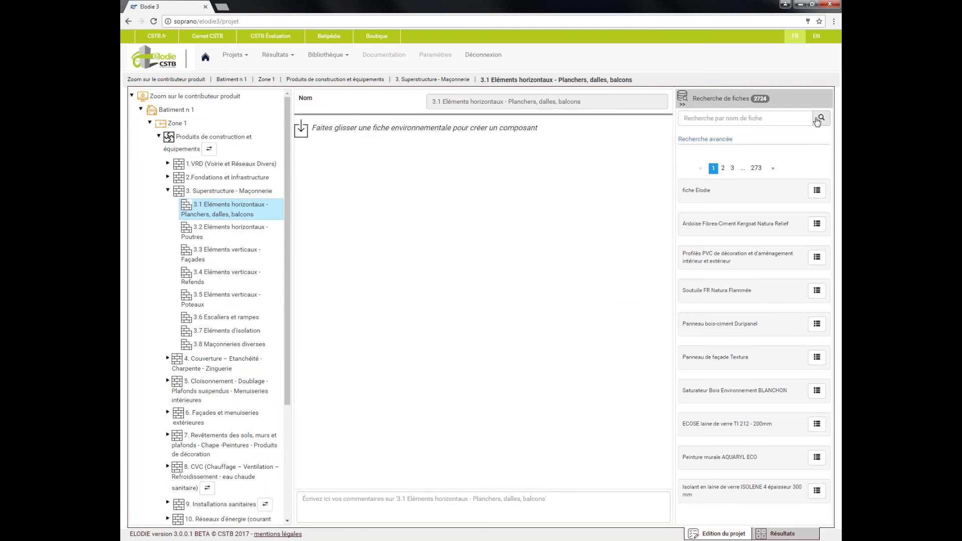
{"action": "left_click", "coordinate": [705, 139]}
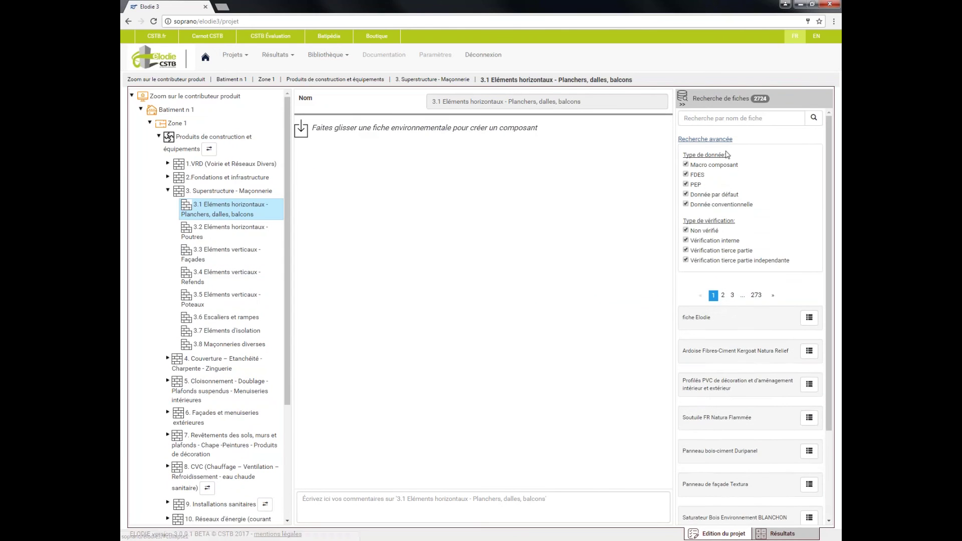
{"action": "left_click", "coordinate": [705, 138]}
{"action": "left_click", "coordinate": [725, 118]}
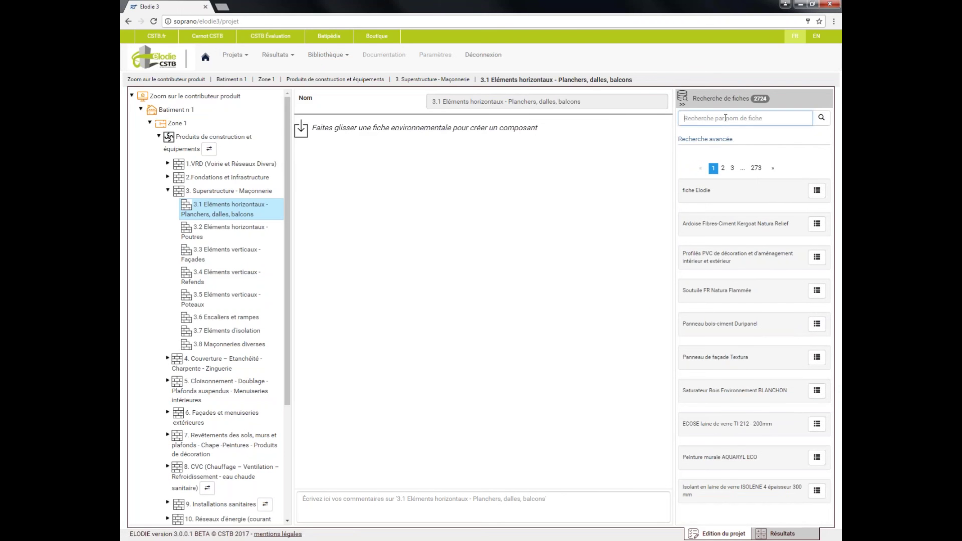
{"action": "type", "text": "plancher"}
{"action": "left_click", "coordinate": [821, 118]}
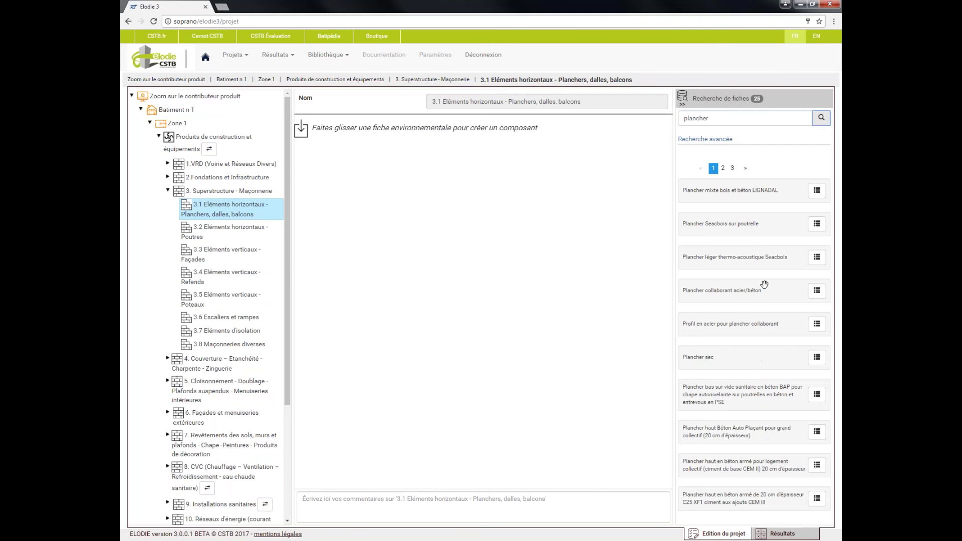
Step: Examine the general information, functional unit, health, comfort and environmental indicators of the Plancher mixte bois et béton LIGNADAL sheet
{"action": "left_click", "coordinate": [817, 191]}
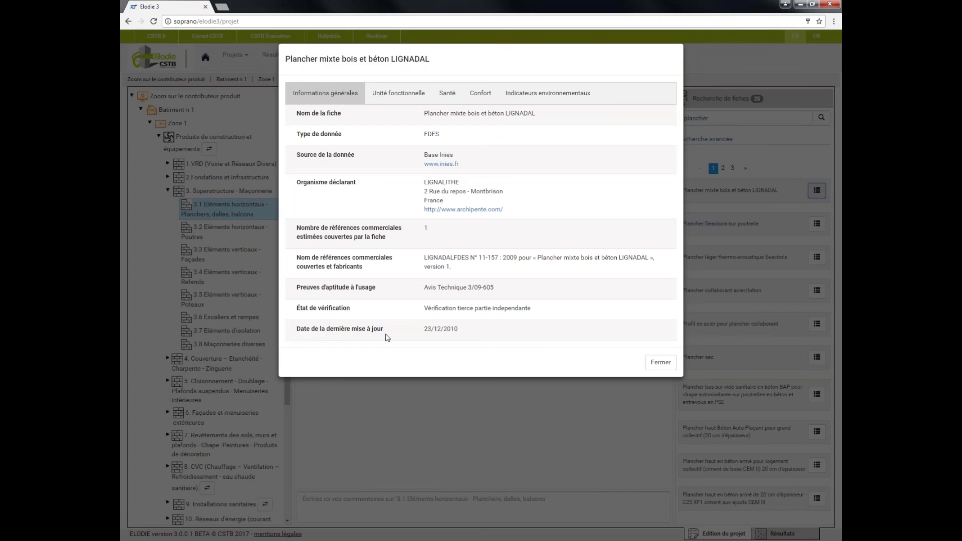
{"action": "left_click", "coordinate": [412, 96]}
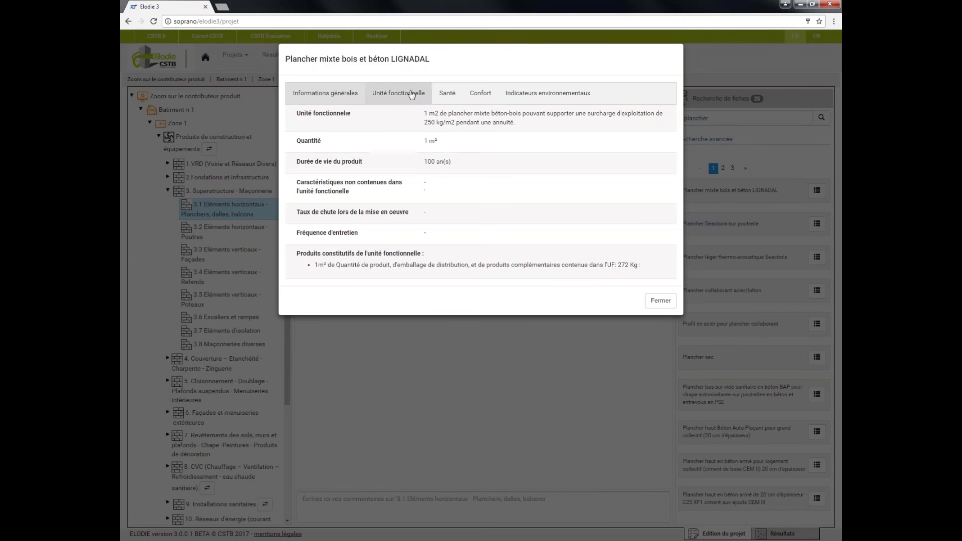
{"action": "left_click", "coordinate": [444, 96]}
{"action": "left_click", "coordinate": [477, 95]}
{"action": "left_click", "coordinate": [543, 94]}
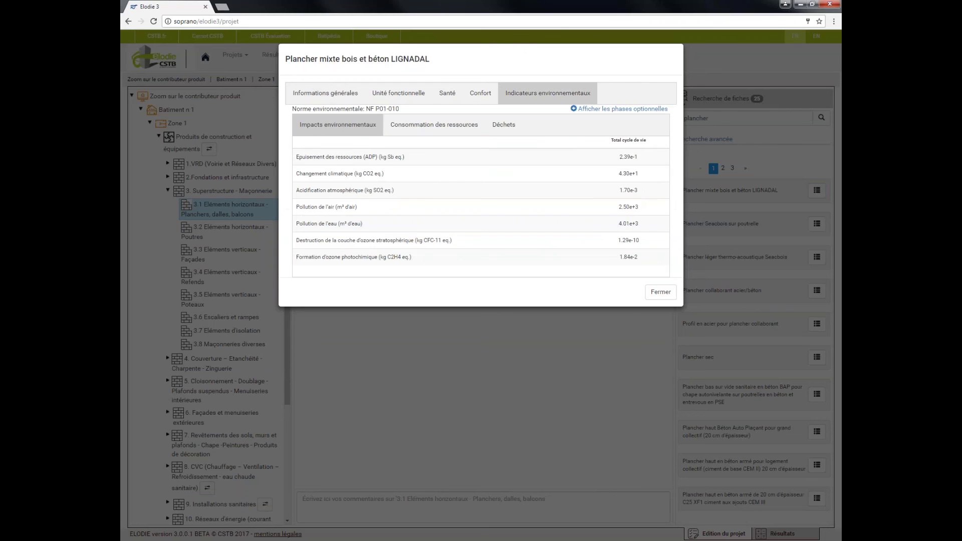
{"action": "left_click", "coordinate": [661, 292]}
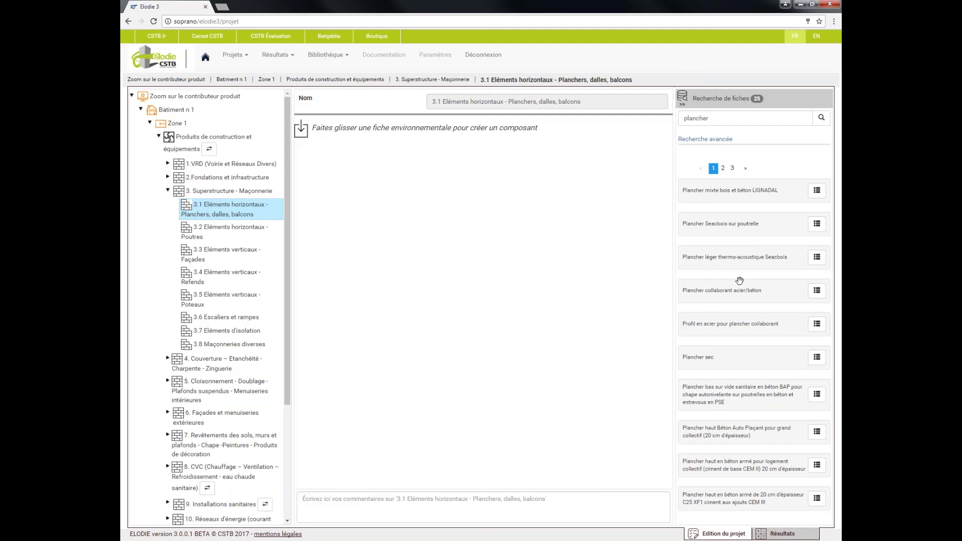
Step: Create components from the Plancher Seacbois sur poutrelle and Plancher sec sheets, each with a quantity of 100 m²
{"action": "left_click_drag", "start_coordinate": [764, 231], "coordinate": [449, 194]}
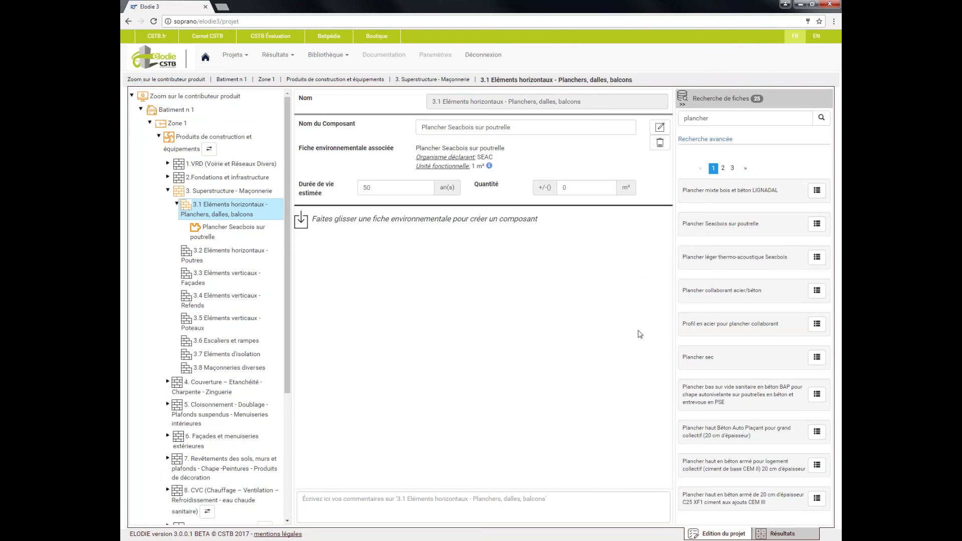
{"action": "left_click_drag", "start_coordinate": [717, 360], "coordinate": [457, 310]}
{"action": "double_click", "coordinate": [565, 187]}
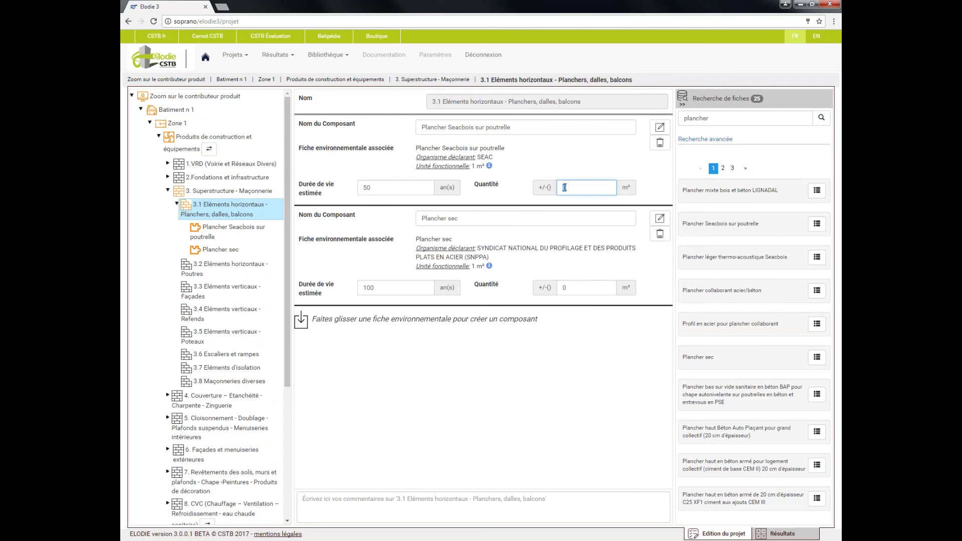
{"action": "type", "text": "100"}
{"action": "double_click", "coordinate": [559, 286]}
{"action": "type", "text": "100"}
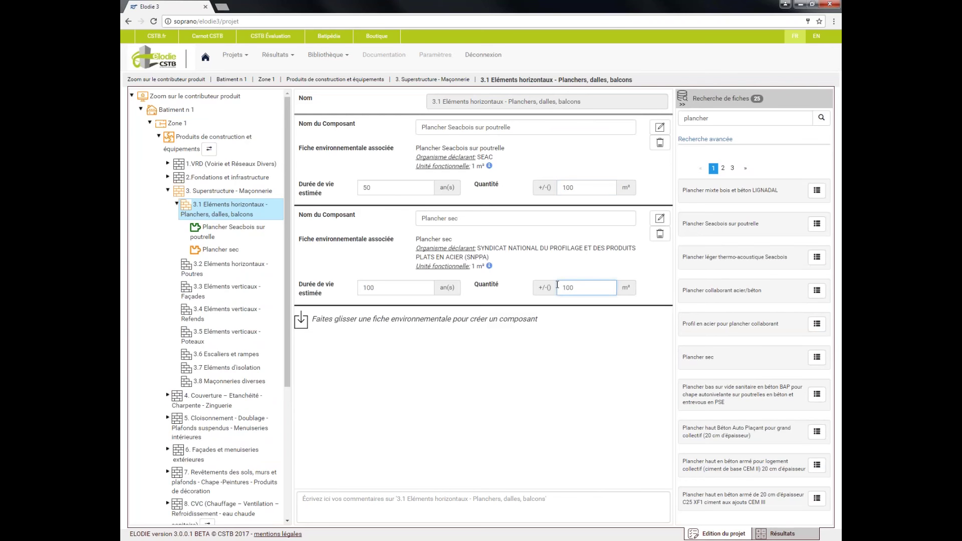
{"action": "left_click", "coordinate": [571, 339]}
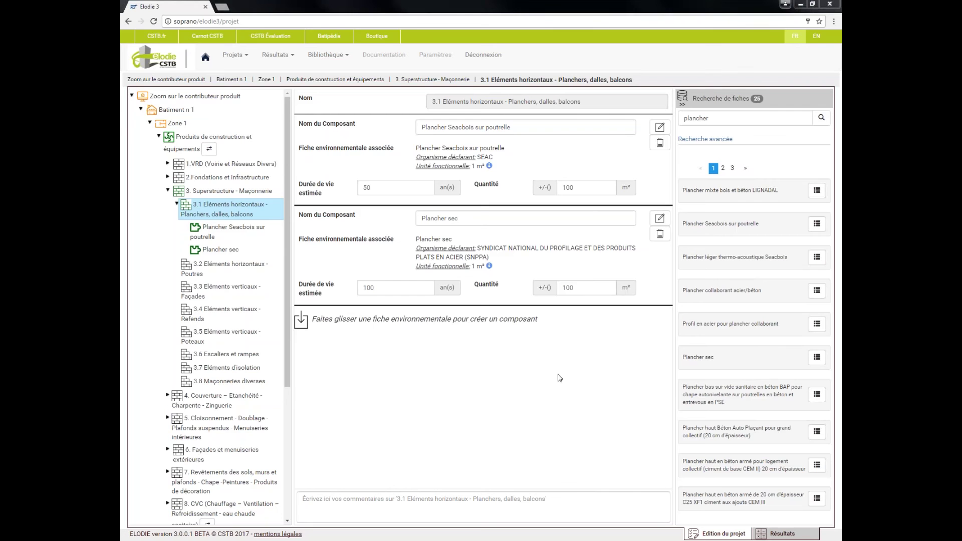
Step: Delete the Plancher sec component and replace the sheet associated with the Plancher Seacbois sur poutrelle component by the Plancher sec sheet
{"action": "left_click", "coordinate": [660, 234]}
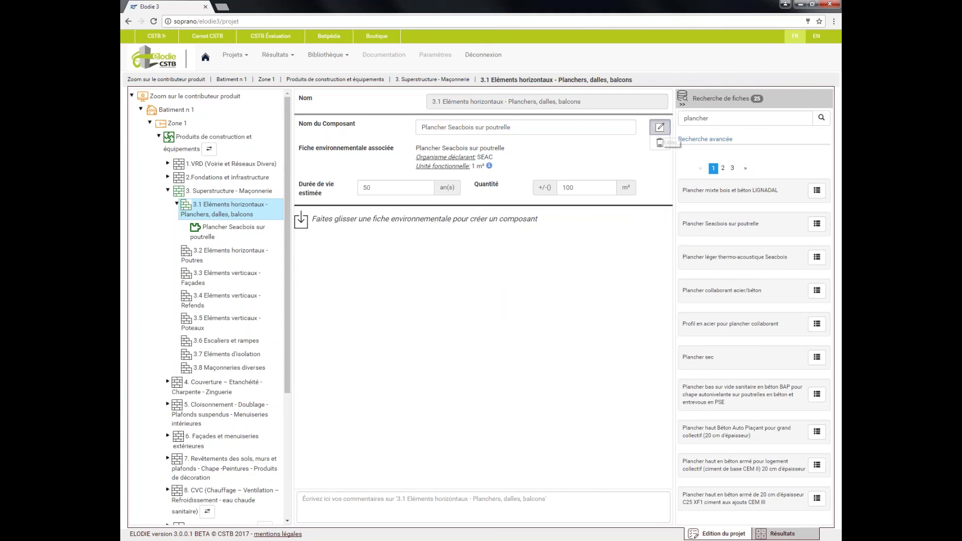
{"action": "left_click", "coordinate": [659, 127]}
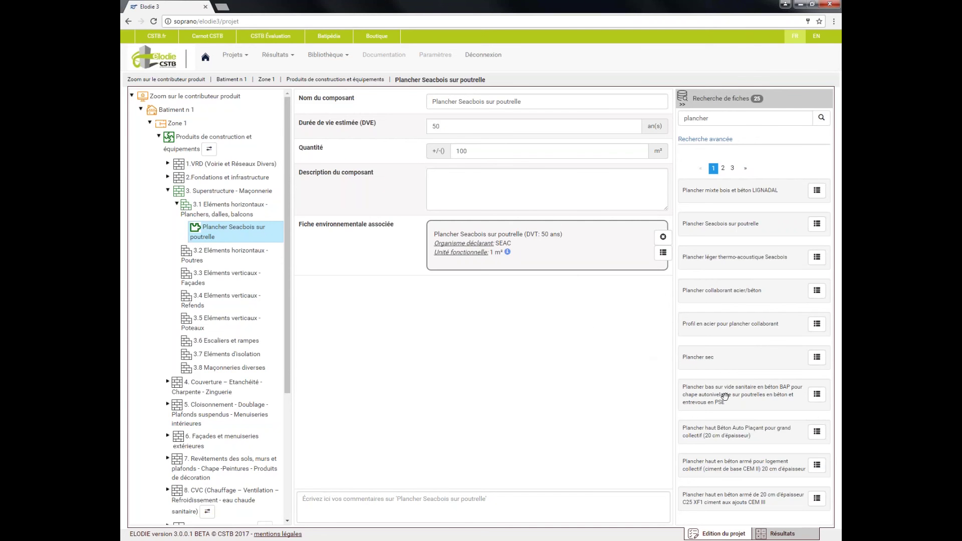
{"action": "left_click_drag", "start_coordinate": [747, 356], "coordinate": [568, 244]}
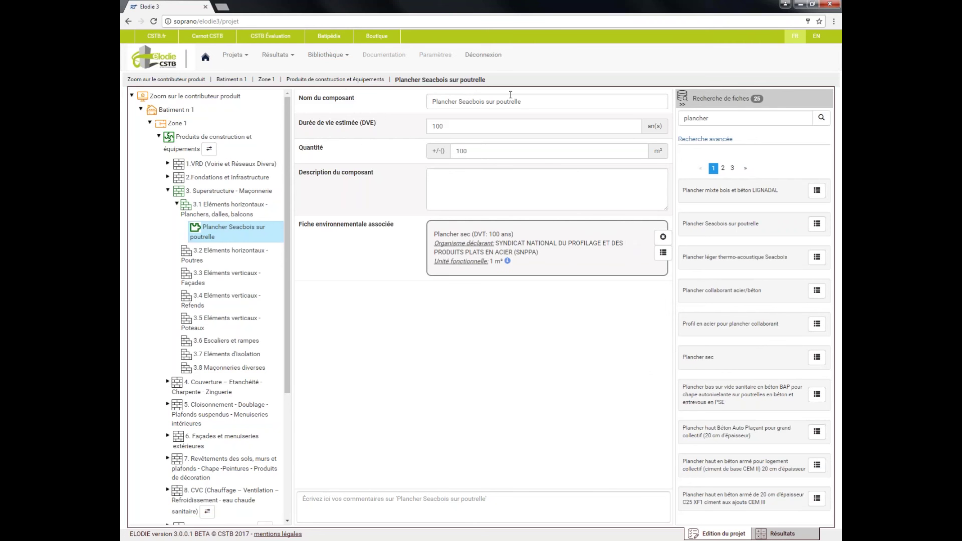
Step: Rename the Plancher Seacbois sur poutrelle component as Plancher sec
{"action": "left_click_drag", "start_coordinate": [469, 100], "coordinate": [543, 104]}
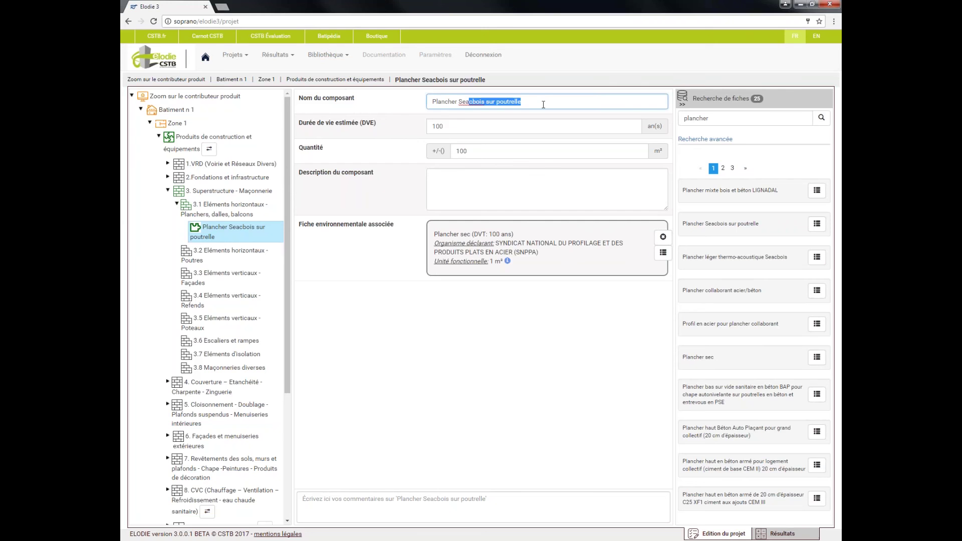
{"action": "key", "text": "BackSpace"}
{"action": "key", "text": "BackSpace"}
{"action": "type", "text": "cher sec"}
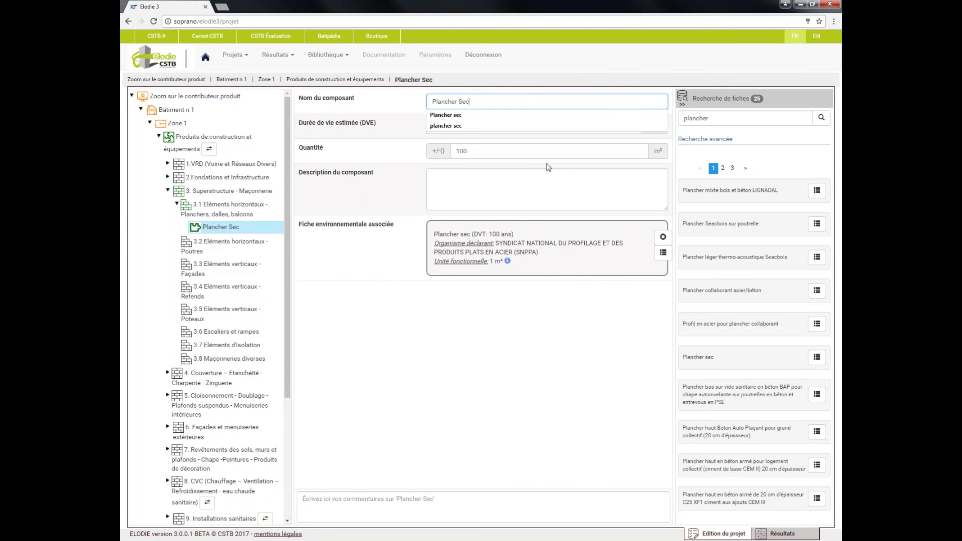
{"action": "left_click", "coordinate": [516, 115]}
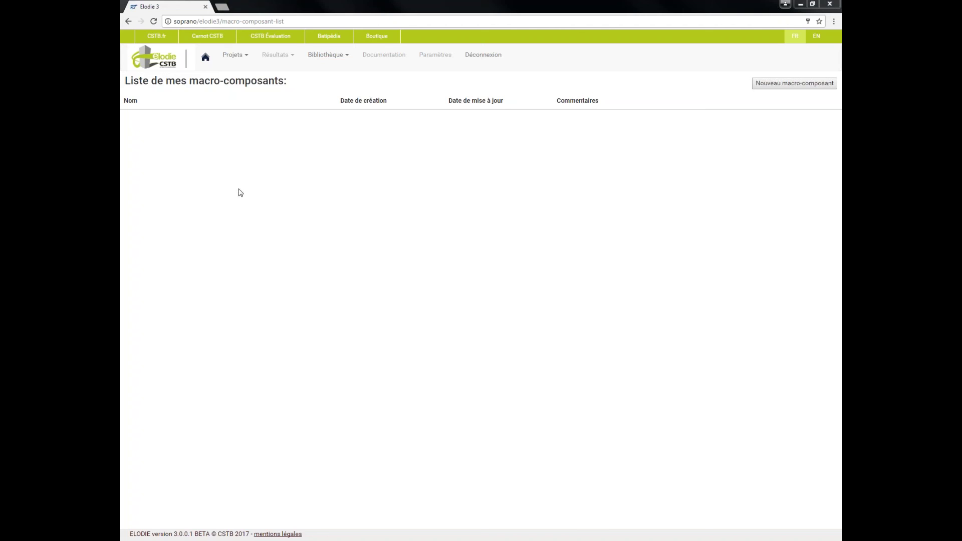
Step: Create a new macro-component in the personal library and open it for editing
{"action": "left_click", "coordinate": [331, 55]}
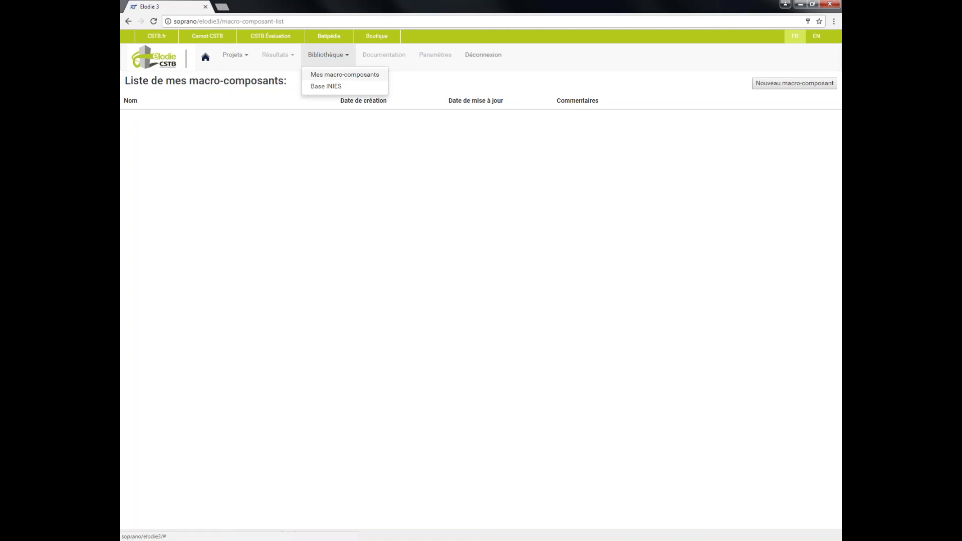
{"action": "left_click", "coordinate": [343, 60]}
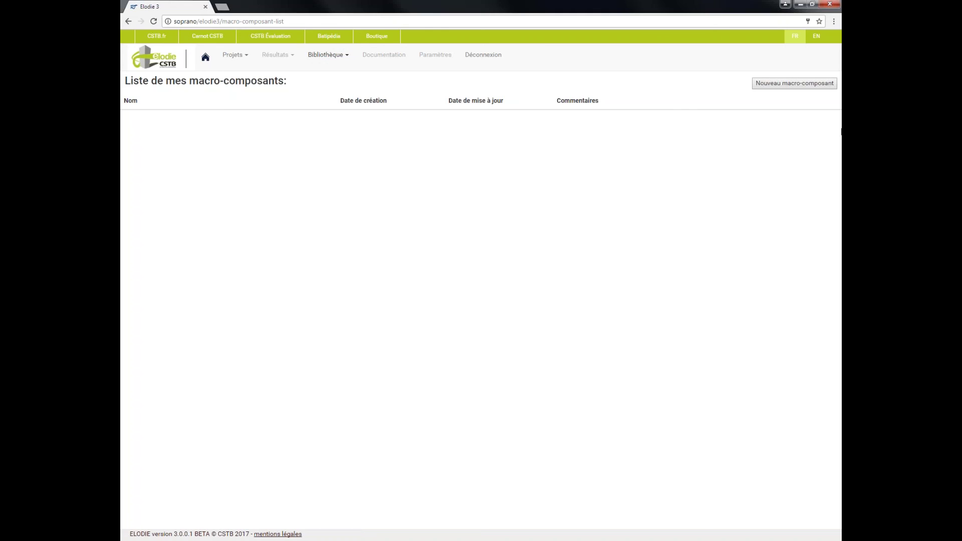
{"action": "left_click", "coordinate": [810, 86]}
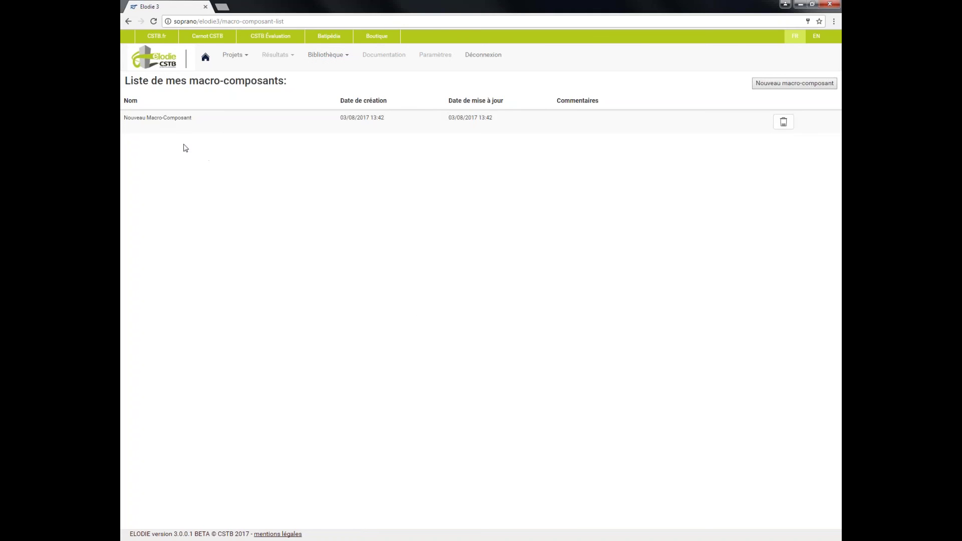
{"action": "left_click", "coordinate": [185, 119]}
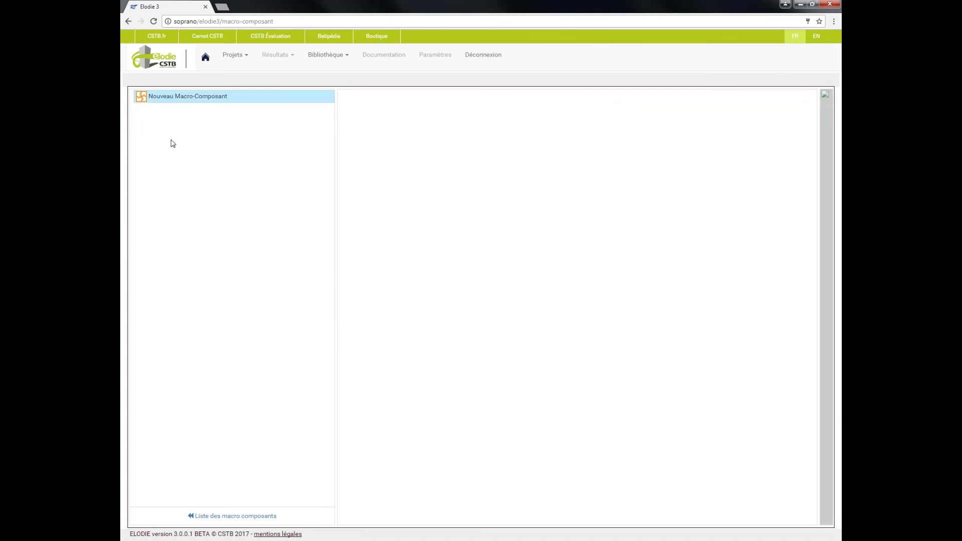
{"action": "left_click", "coordinate": [182, 97]}
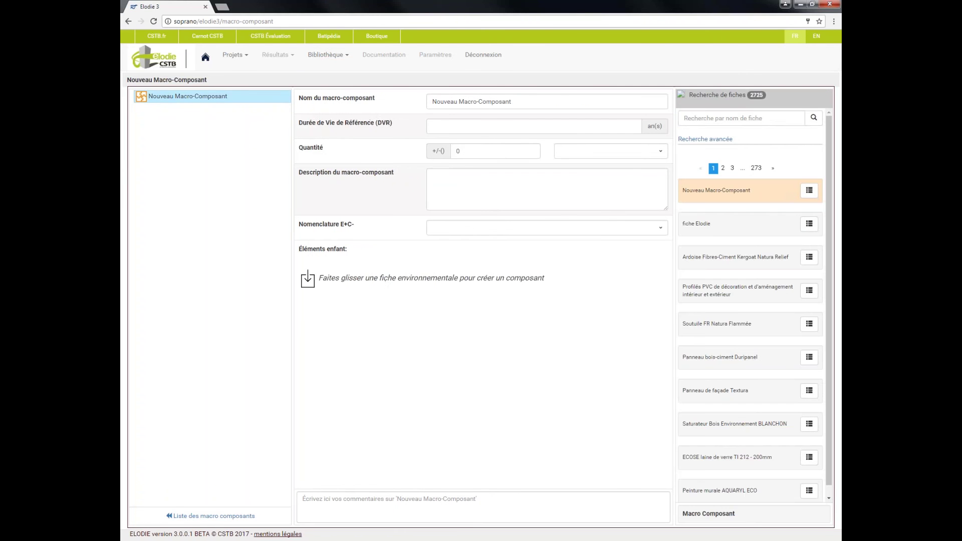
Step: Search the sheets for "brique" and add Brique Monomur 37.5 de terre cuite rectifiée pour pose à joint mince to the macro-component
{"action": "left_click", "coordinate": [715, 118]}
{"action": "type", "text": "brique"}
{"action": "left_click", "coordinate": [814, 117]}
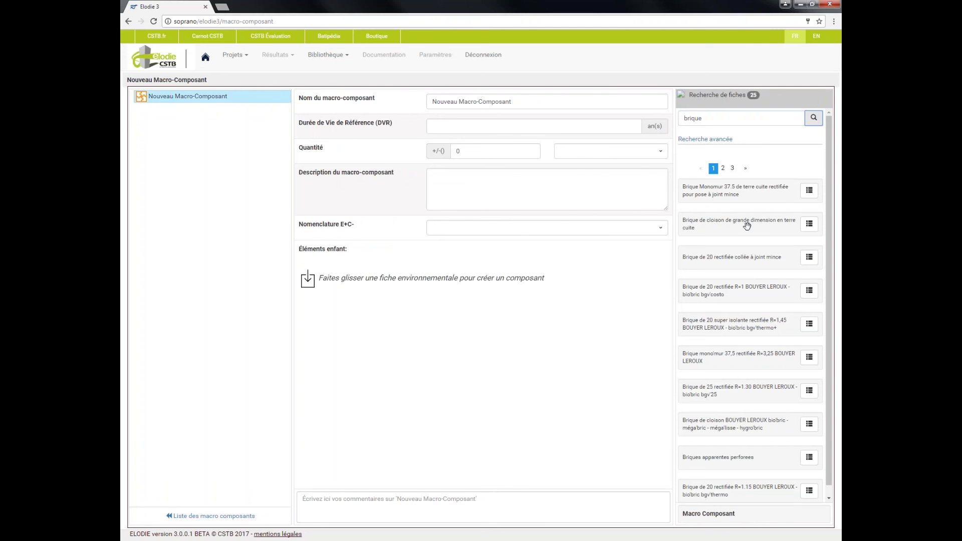
{"action": "left_click_drag", "start_coordinate": [764, 193], "coordinate": [503, 300]}
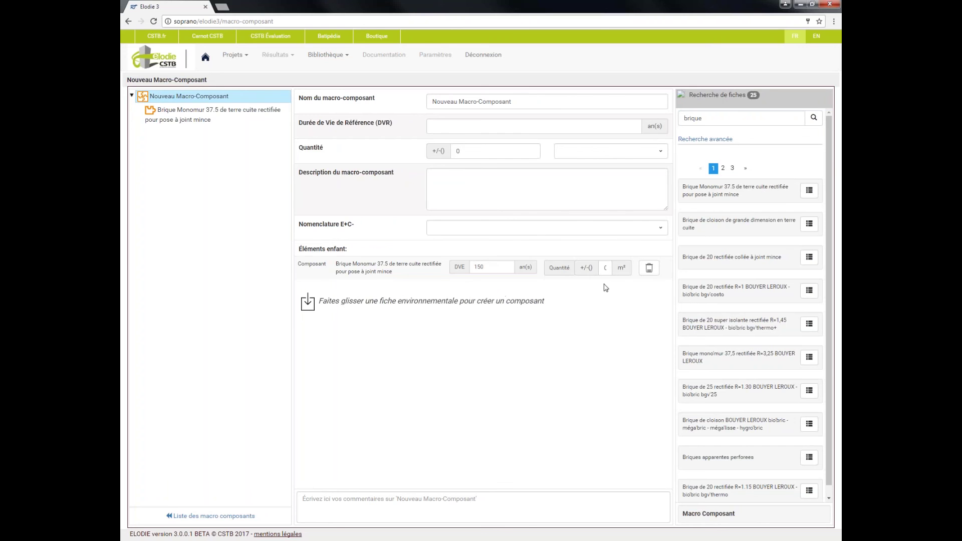
Step: Search the sheets for "isolant" and add Isolant en laine de verre ISOLENE 4 épaisseur 300 mm to the macro-component
{"action": "left_click_drag", "start_coordinate": [730, 116], "coordinate": [664, 118]}
{"action": "type", "text": "isolant"}
{"action": "key", "text": "Return"}
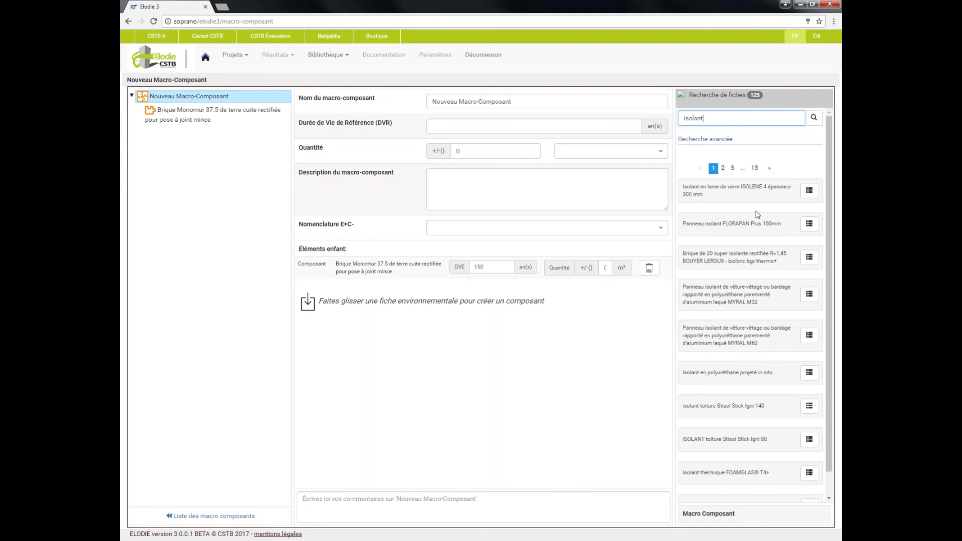
{"action": "left_click_drag", "start_coordinate": [755, 188], "coordinate": [561, 315]}
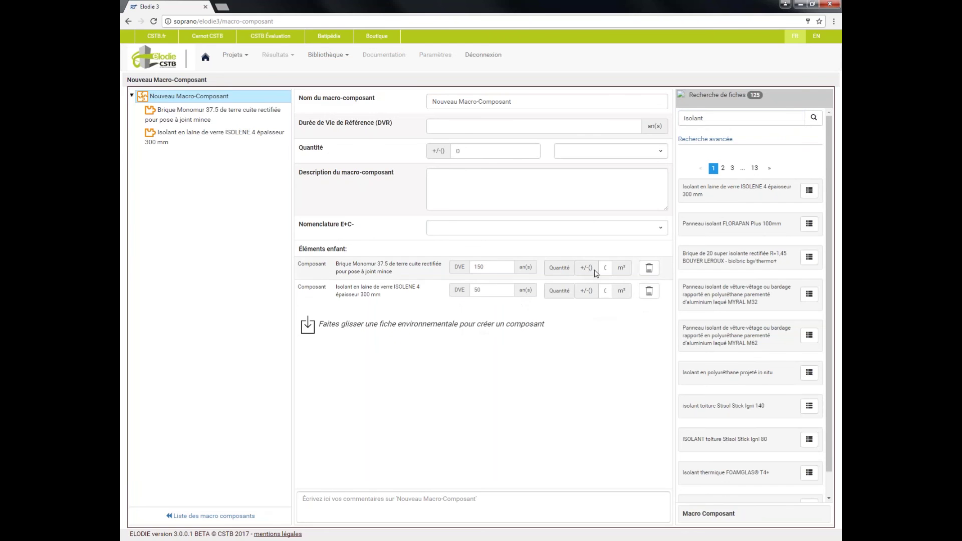
Step: Set the quantity of both the brick and the insulation child components to 1 m²
{"action": "left_click", "coordinate": [610, 267]}
{"action": "left_click", "coordinate": [606, 291]}
{"action": "left_click", "coordinate": [208, 142]}
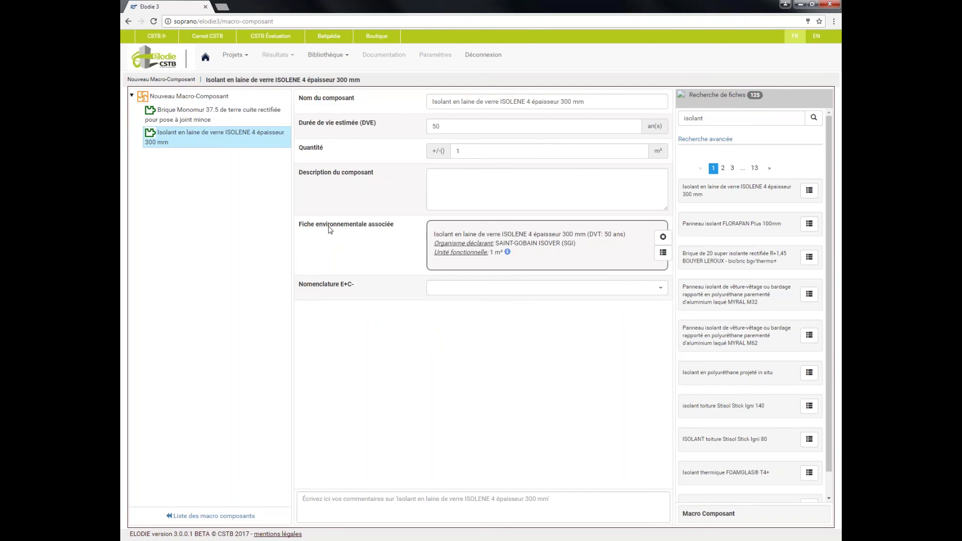
Step: Assign the E+C- nomenclature 3.3 Eléments verticaux - Façades to the brick component and 3.7 Eléments d'isolation to the insulation component
{"action": "left_click", "coordinate": [212, 115]}
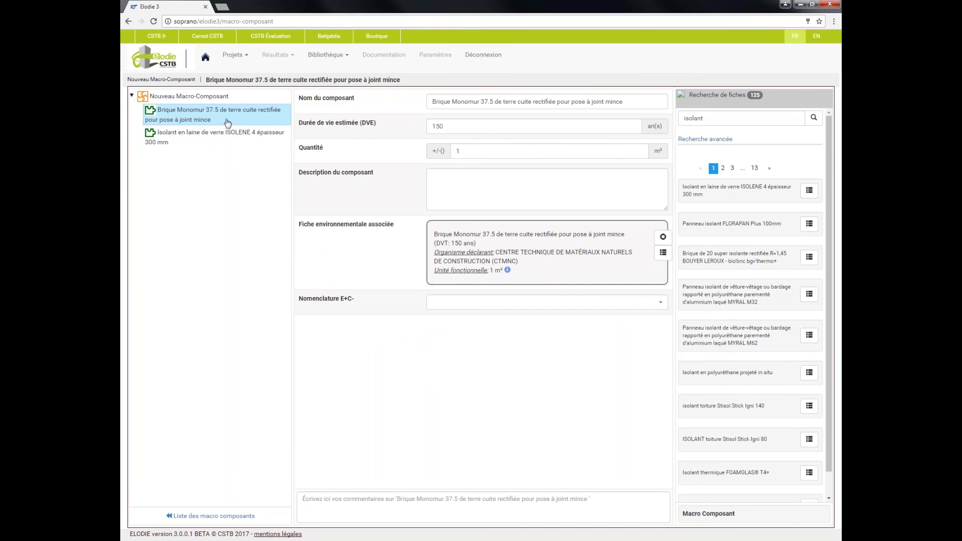
{"action": "left_click", "coordinate": [658, 305]}
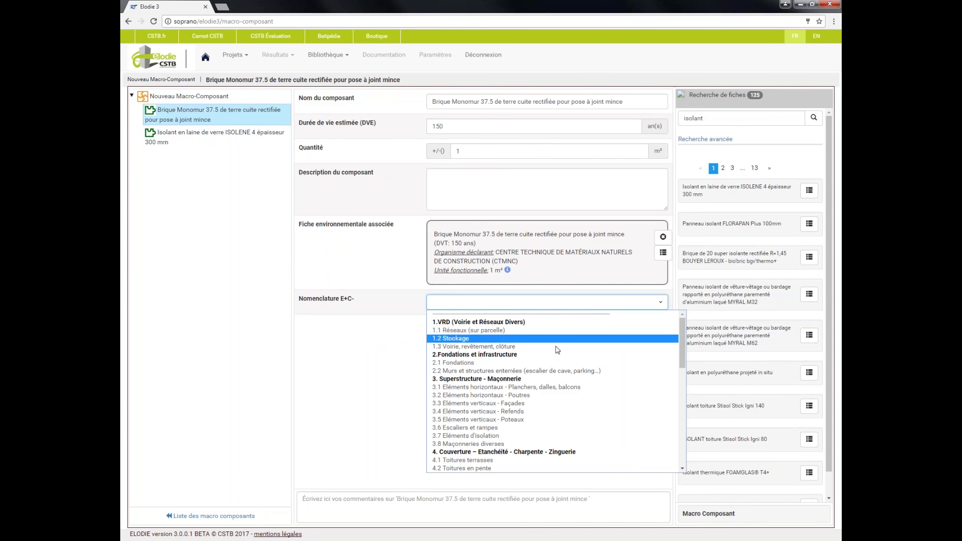
{"action": "left_click", "coordinate": [527, 404]}
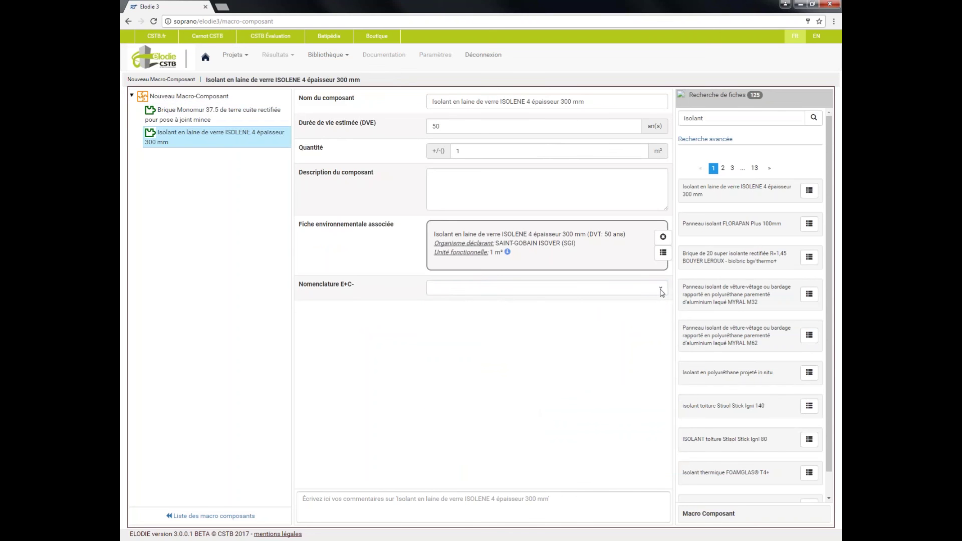
{"action": "left_click", "coordinate": [661, 290]}
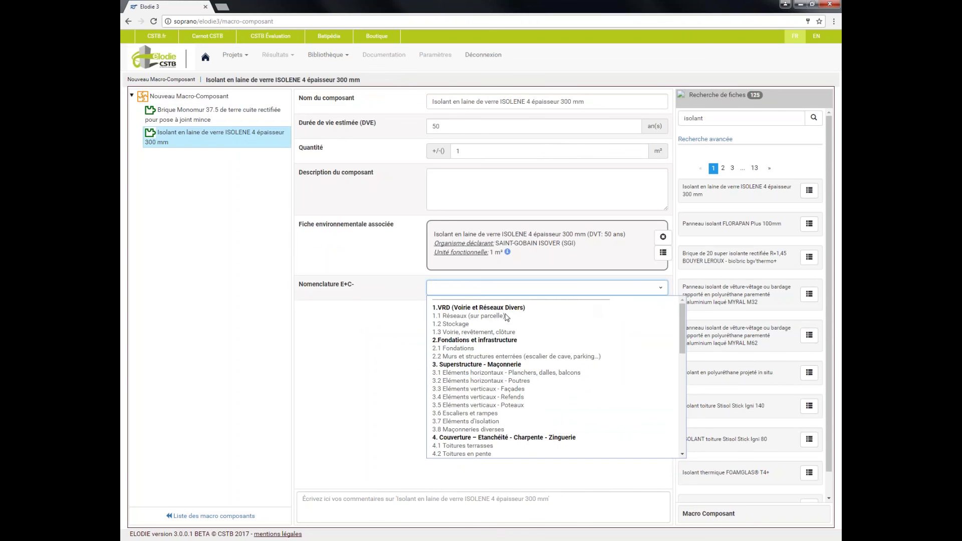
{"action": "left_click", "coordinate": [520, 421]}
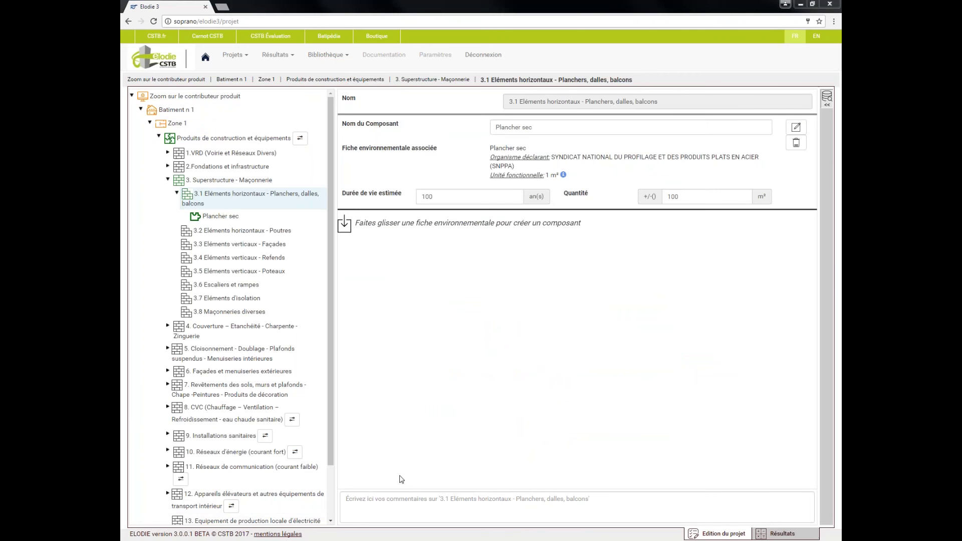
Step: Add the Nouveau Macro-Composant sheet to Produits de construction et équipements and open the added macro-component for editing
{"action": "left_click", "coordinate": [826, 98]}
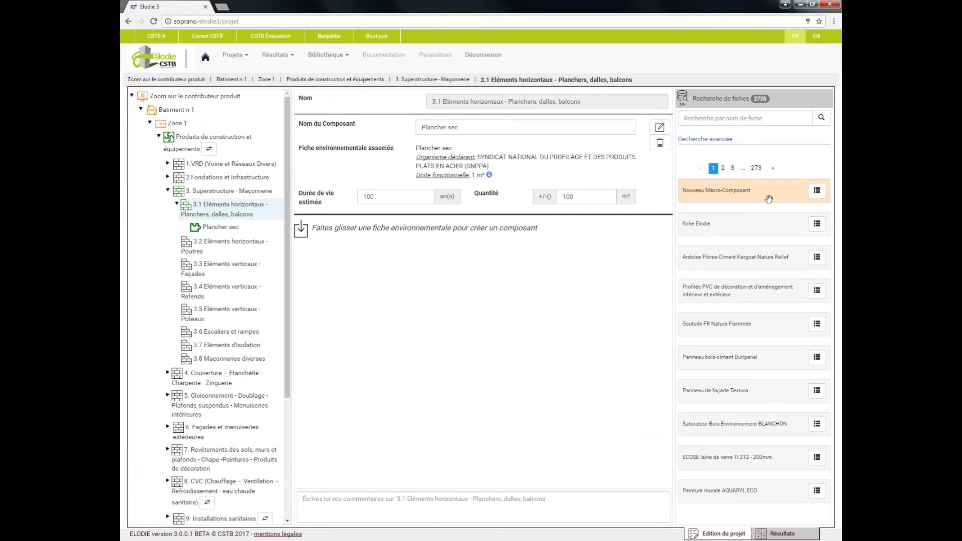
{"action": "left_click", "coordinate": [186, 140]}
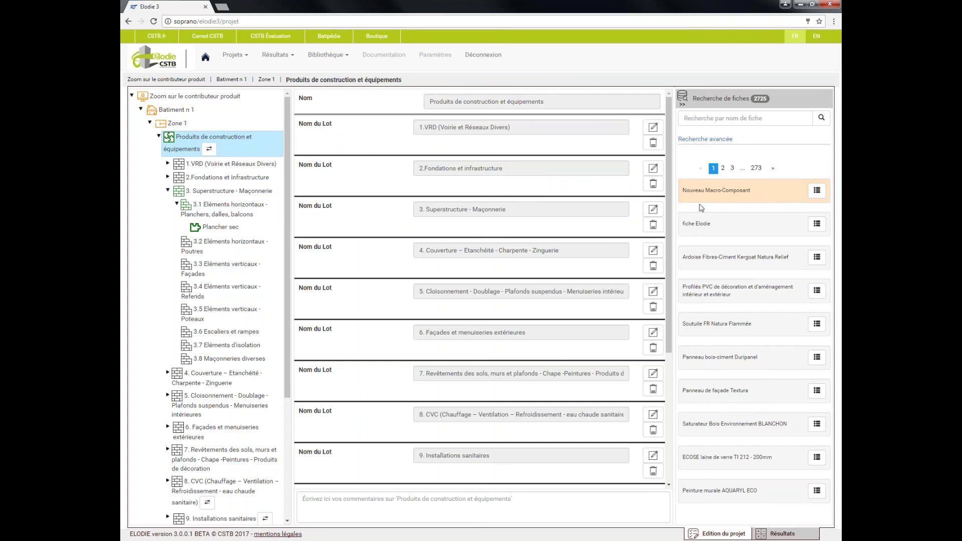
{"action": "left_click_drag", "start_coordinate": [724, 190], "coordinate": [474, 488]}
{"action": "scroll", "coordinate": [673, 276], "scroll_direction": "down", "scroll_amount": 3}
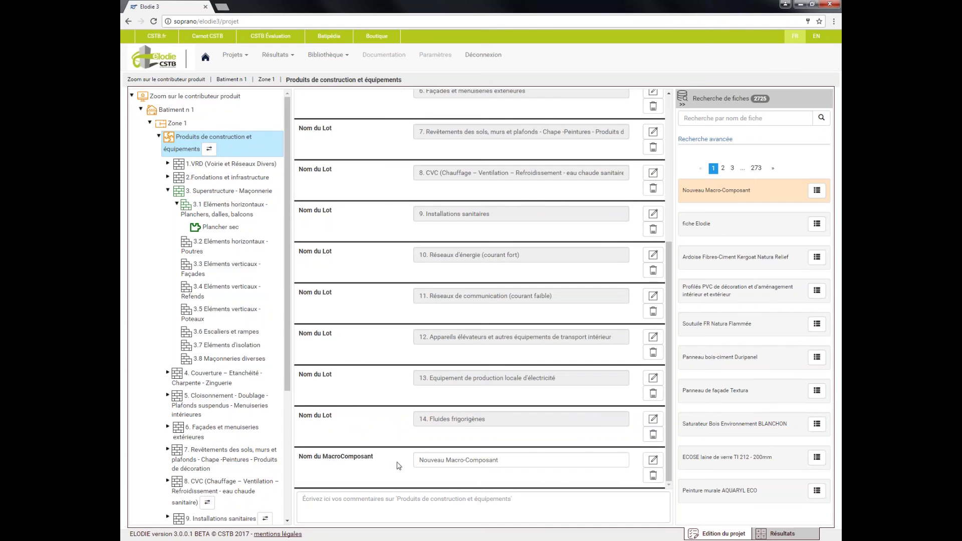
{"action": "left_click", "coordinate": [653, 460]}
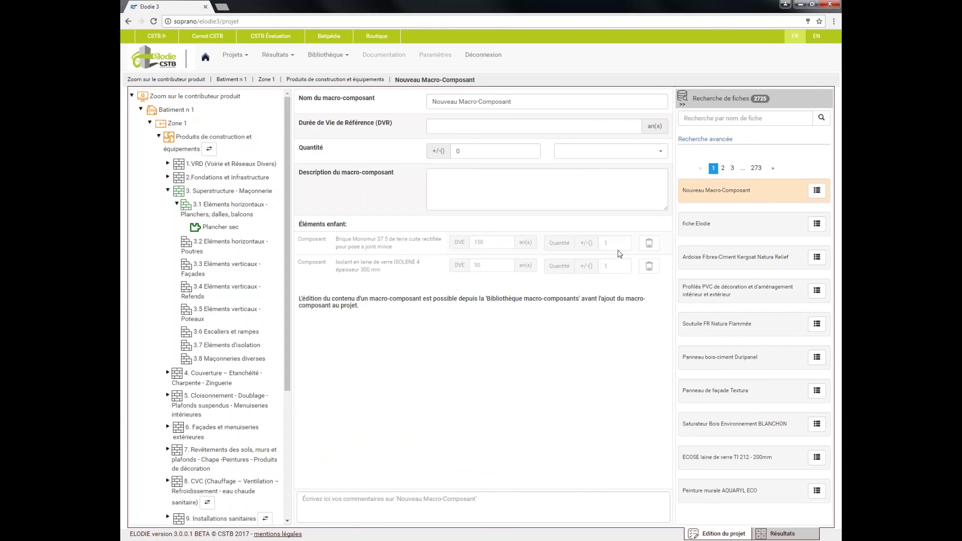
Step: Set the macro-component's quantity to 100 m² and its reference service life (DVR) to 50 years
{"action": "type", "text": "100"}
{"action": "left_click", "coordinate": [610, 150]}
{"action": "left_click", "coordinate": [583, 164]}
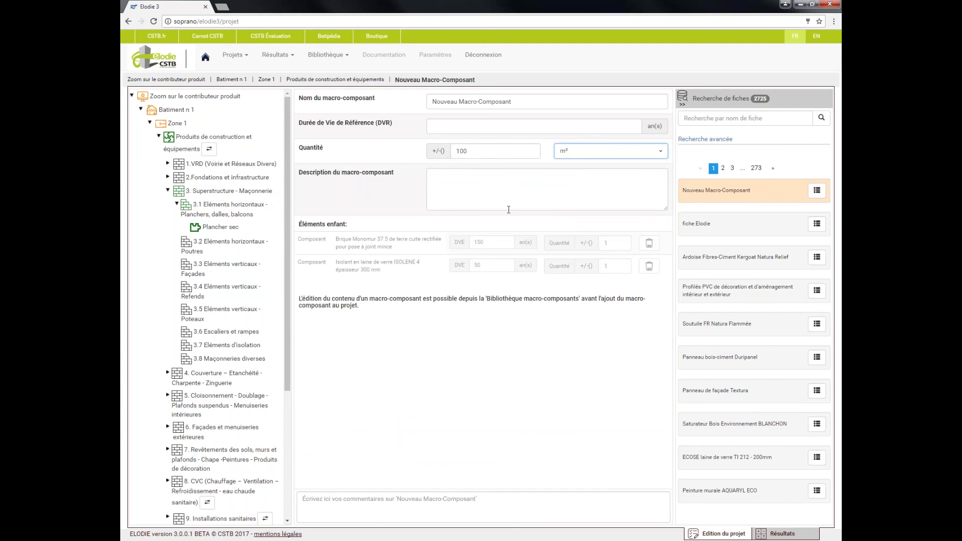
{"action": "left_click", "coordinate": [495, 126]}
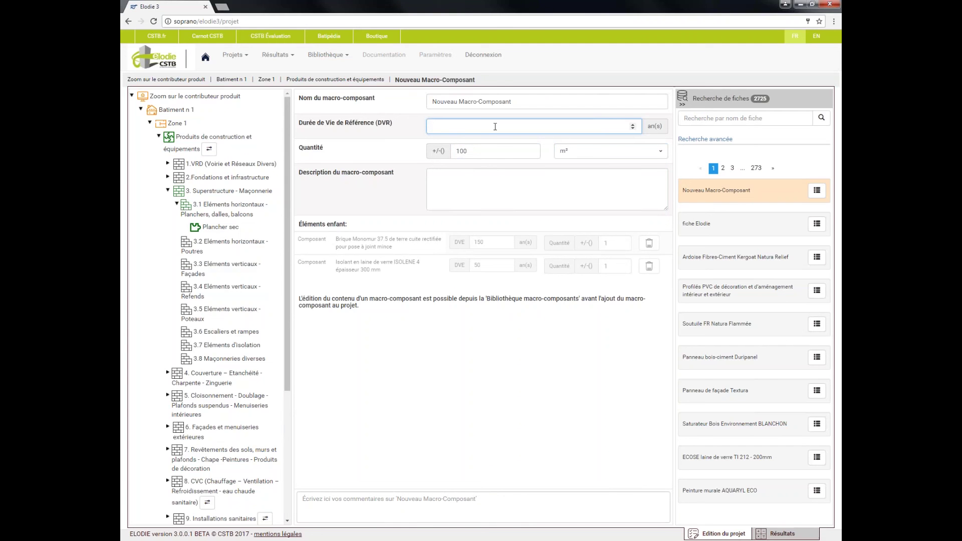
{"action": "type", "text": "50"}
{"action": "left_click", "coordinate": [481, 189]}
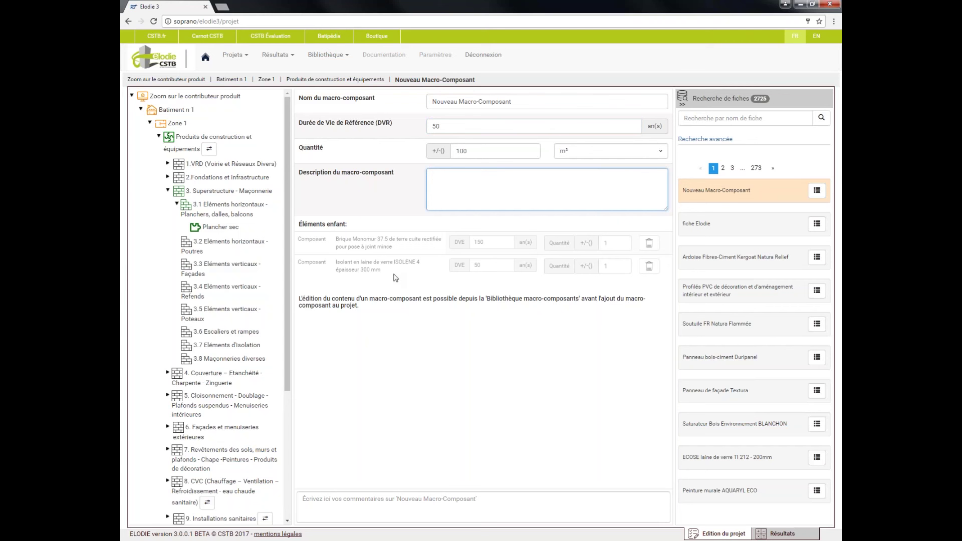
Step: Try adding the Nouveau Macro-Composant to the 4.1 Toitures terrasses sub-lot and delete it again
{"action": "mouse_move", "coordinate": [286, 295]}
{"action": "left_mouse_down"}
{"action": "mouse_move", "coordinate": [281, 425]}
{"action": "mouse_move", "coordinate": [284, 295]}
{"action": "left_mouse_up"}
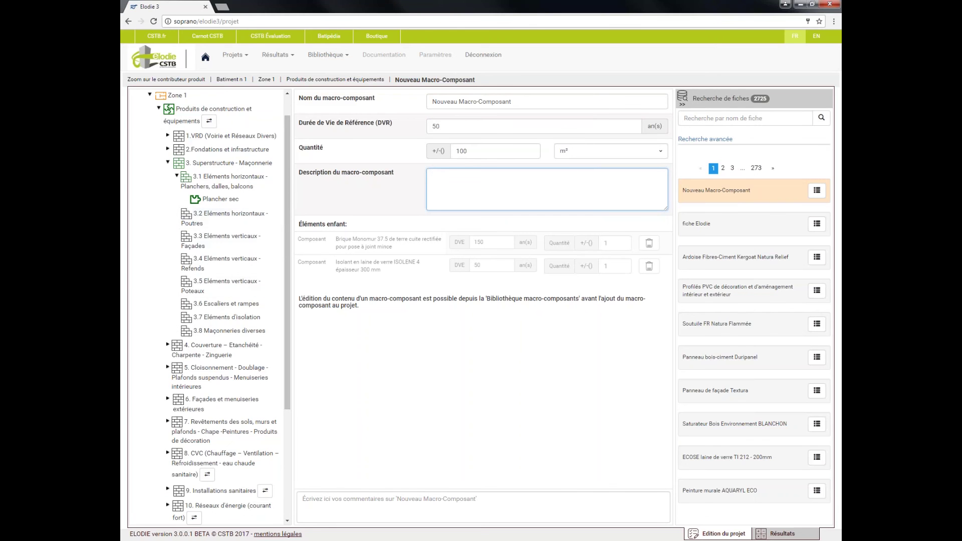
{"action": "left_click", "coordinate": [176, 348]}
{"action": "left_click", "coordinate": [183, 367]}
{"action": "left_click_drag", "start_coordinate": [721, 193], "coordinate": [459, 201]}
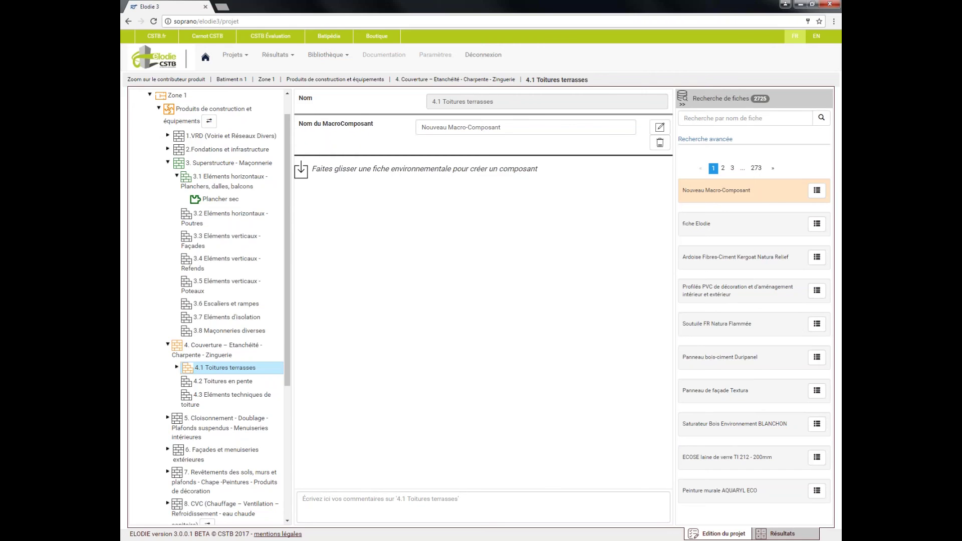
{"action": "left_click", "coordinate": [660, 143]}
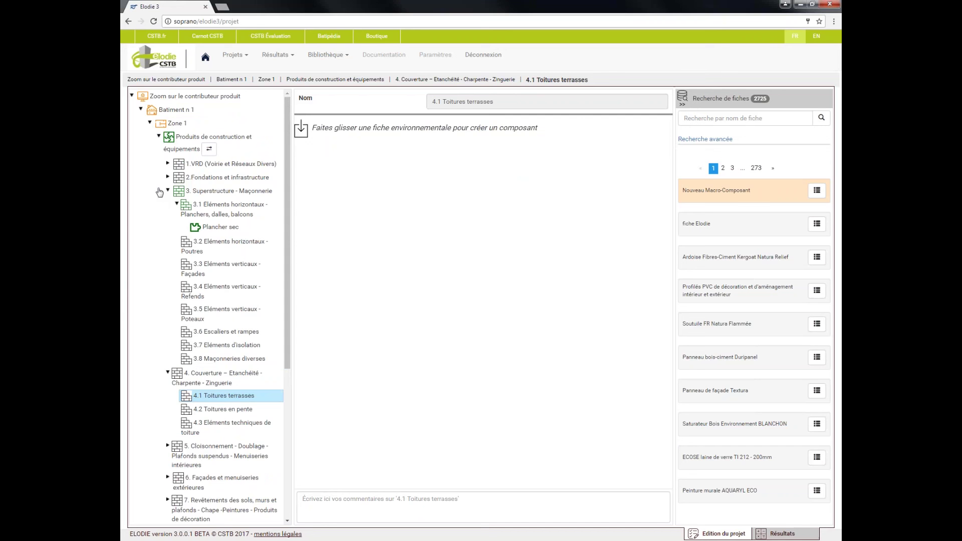
Step: Switch the product contributor to its custom lot breakdown, search the sheets for "lino" and add Revêtement de sol Linoléum to Sous lot 1
{"action": "left_click", "coordinate": [210, 149]}
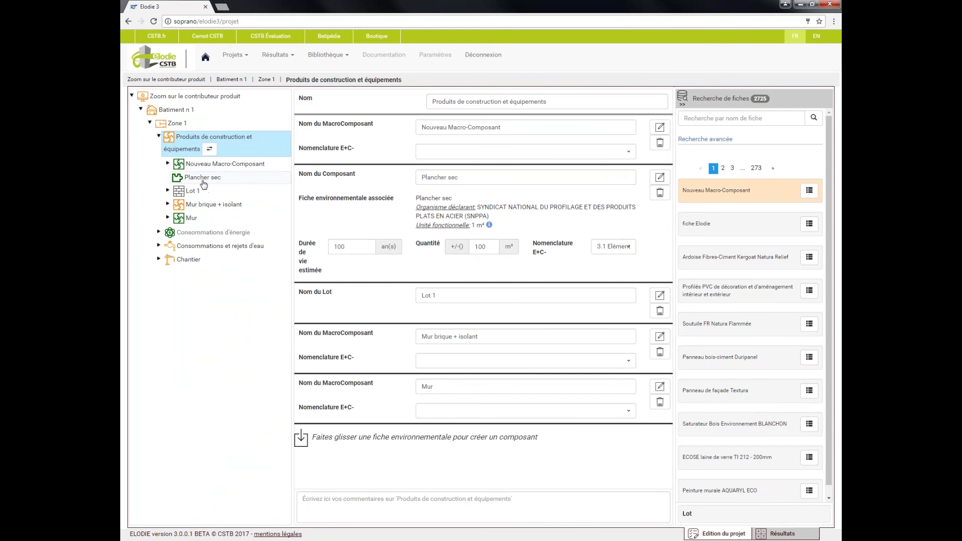
{"action": "left_click", "coordinate": [168, 191]}
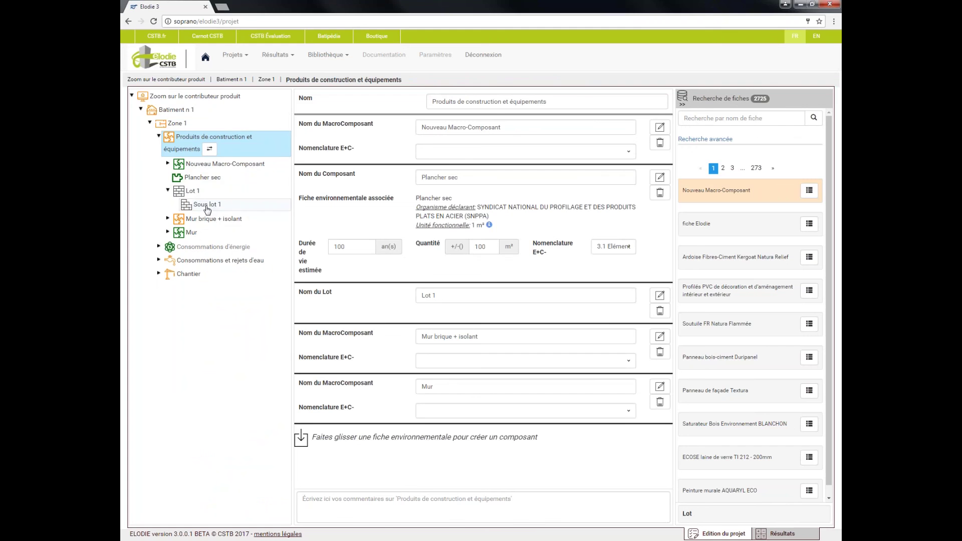
{"action": "left_click", "coordinate": [771, 118]}
{"action": "type", "text": "li"}
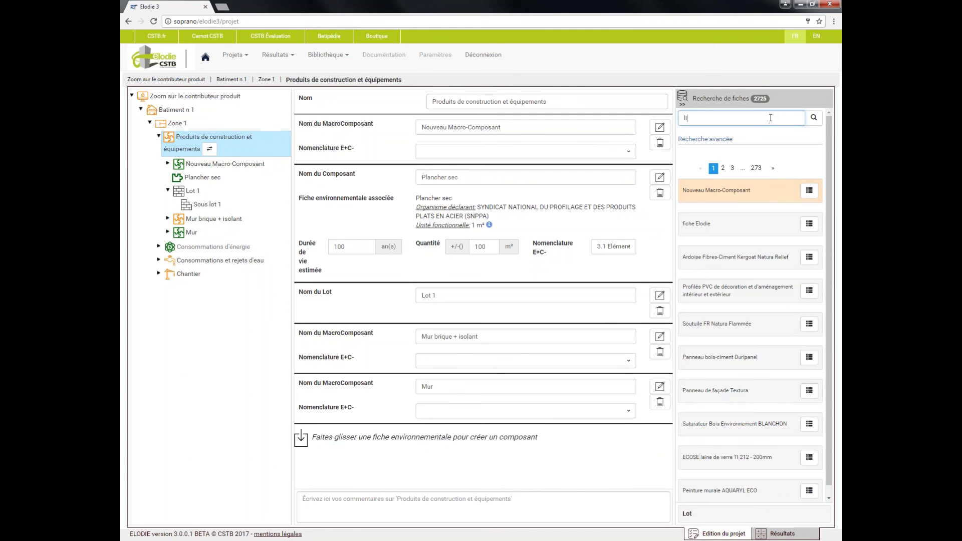
{"action": "type", "text": "no"}
{"action": "left_click", "coordinate": [205, 204]}
{"action": "left_click_drag", "start_coordinate": [804, 193], "coordinate": [490, 198]}
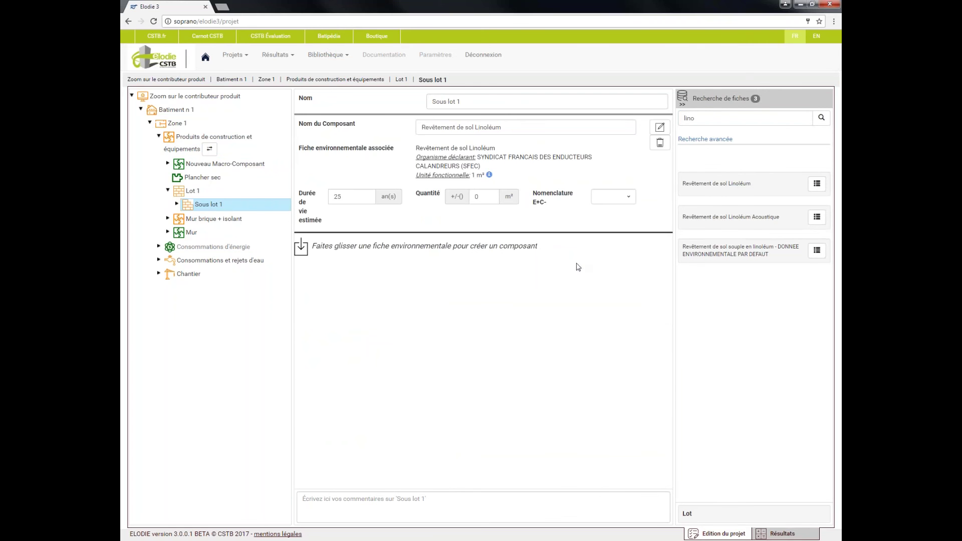
Step: Set the linoleum component's quantity to 30 m² and its E+C- nomenclature to 7.1 Revêtement des sols
{"action": "double_click", "coordinate": [482, 197]}
{"action": "type", "text": "30"}
{"action": "left_click", "coordinate": [633, 196]}
{"action": "left_click_drag", "start_coordinate": [630, 242], "coordinate": [626, 287]}
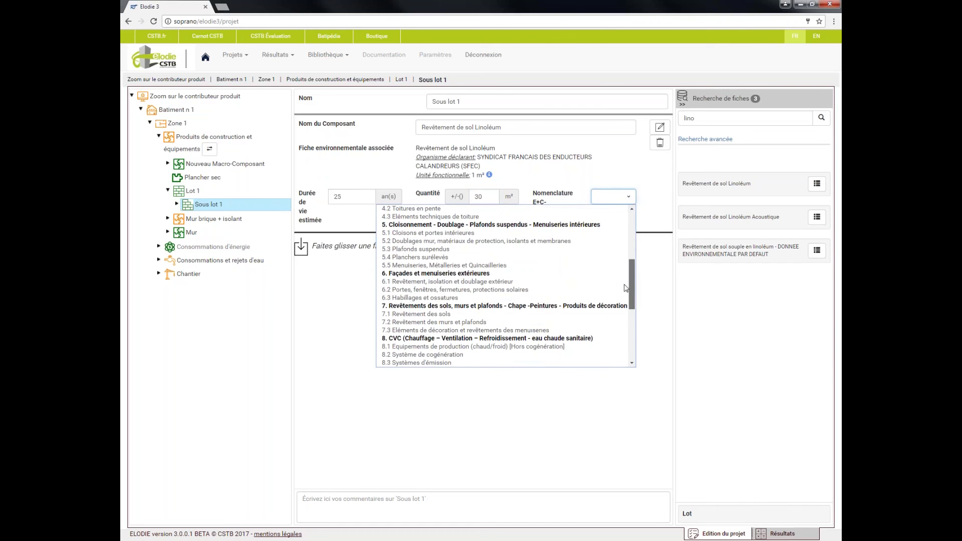
{"action": "left_click", "coordinate": [463, 314]}
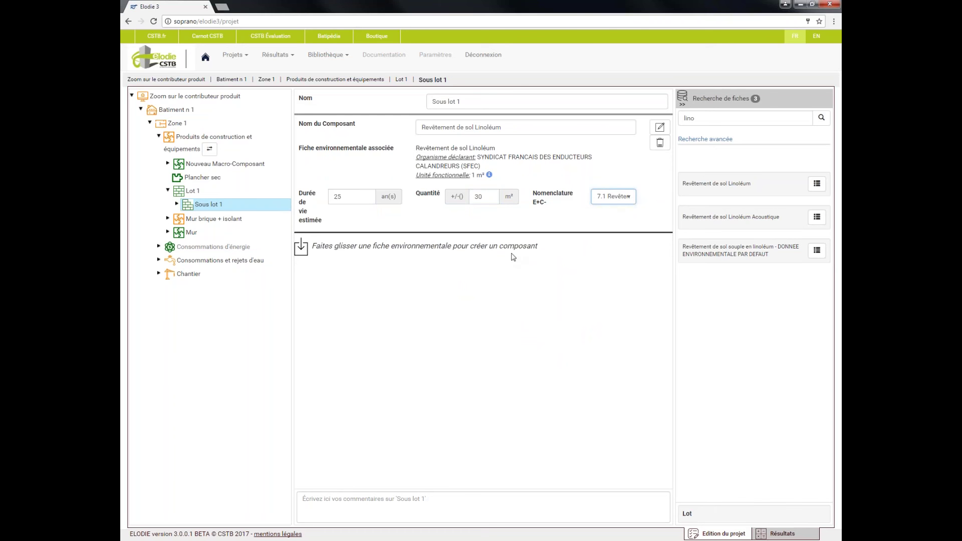
Step: Switch the product contributor back to the E+C- lot breakdown and view the linoleum component under 7.1 Revêtement des sols
{"action": "left_click", "coordinate": [210, 150]}
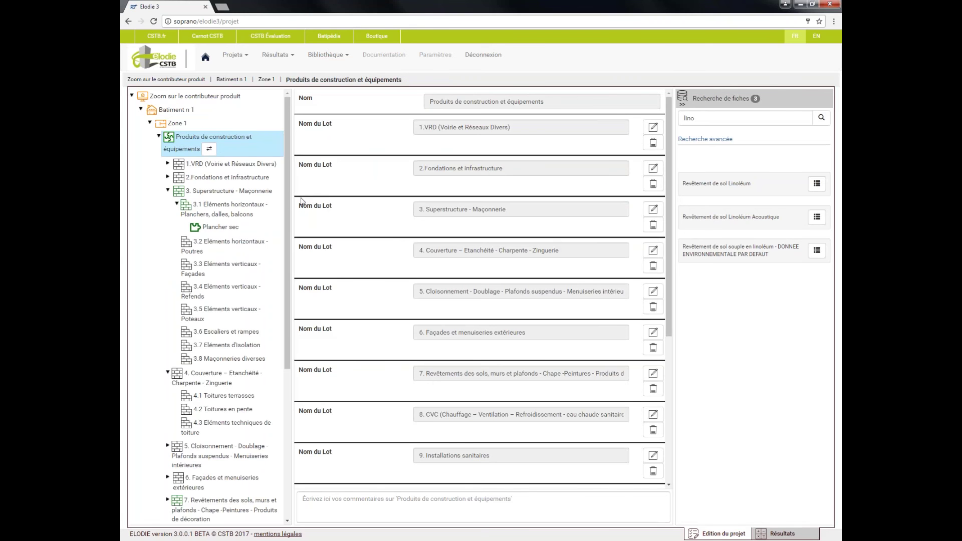
{"action": "scroll", "coordinate": [167, 268], "scroll_direction": "down", "scroll_amount": 5}
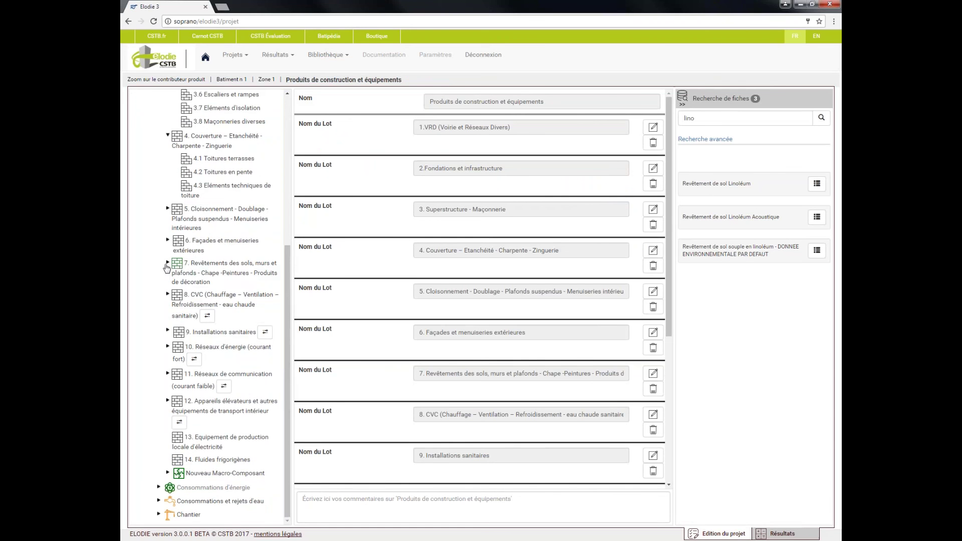
{"action": "left_click", "coordinate": [168, 263]}
{"action": "left_click", "coordinate": [239, 299]}
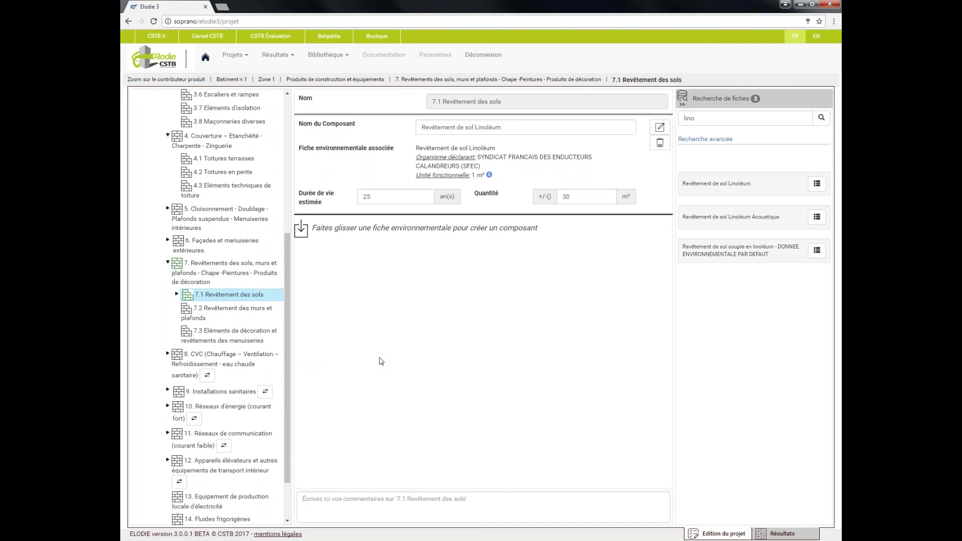
Step: Expand lot 8. CVC and switch it from detailed sub-lots to the lump-sum (Lot forfaitaire) component for an individual house
{"action": "scroll", "coordinate": [225, 401], "scroll_direction": "down", "scroll_amount": 1}
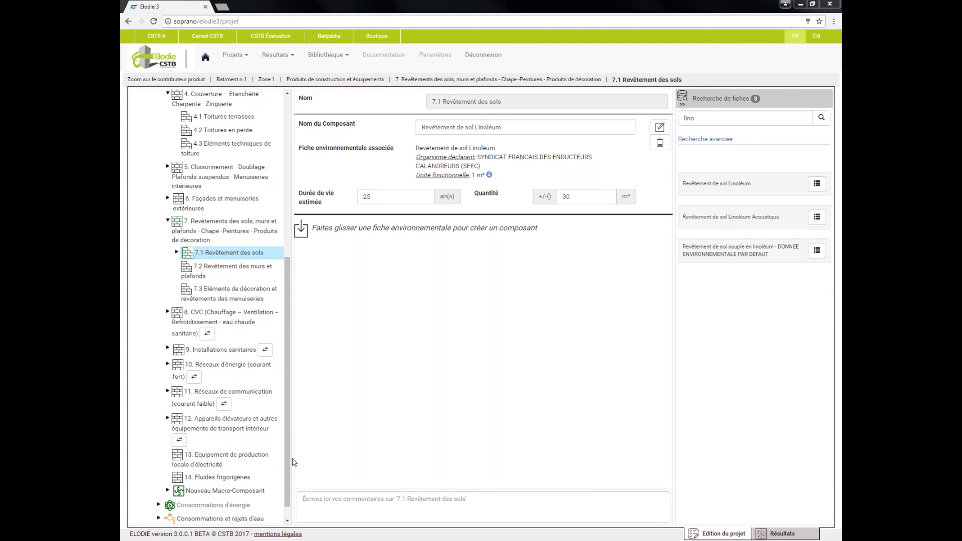
{"action": "left_click", "coordinate": [206, 319]}
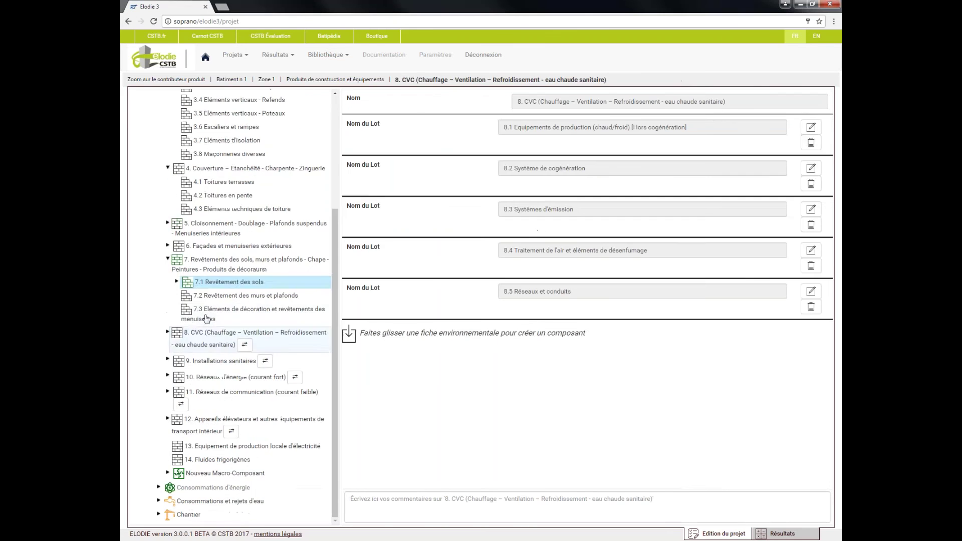
{"action": "left_click", "coordinate": [168, 332]}
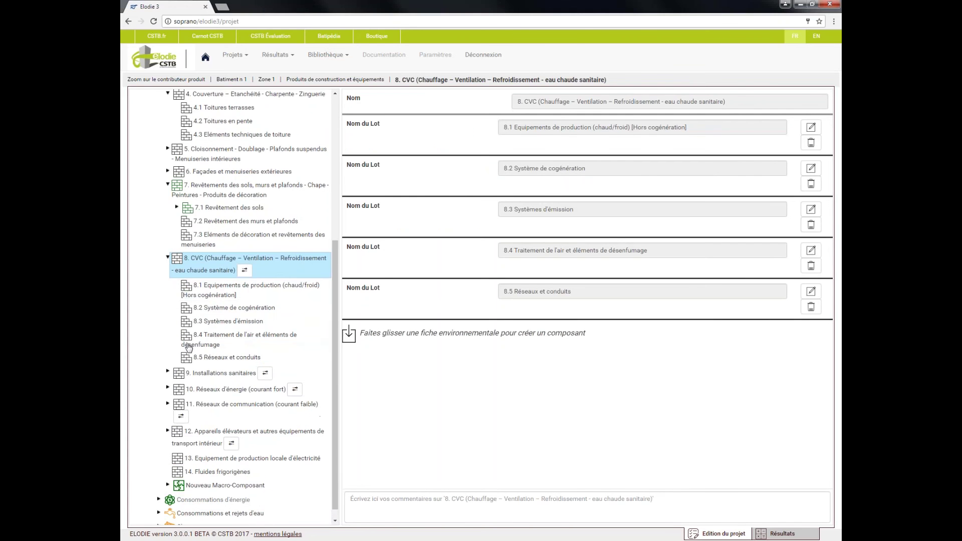
{"action": "left_click", "coordinate": [244, 270]}
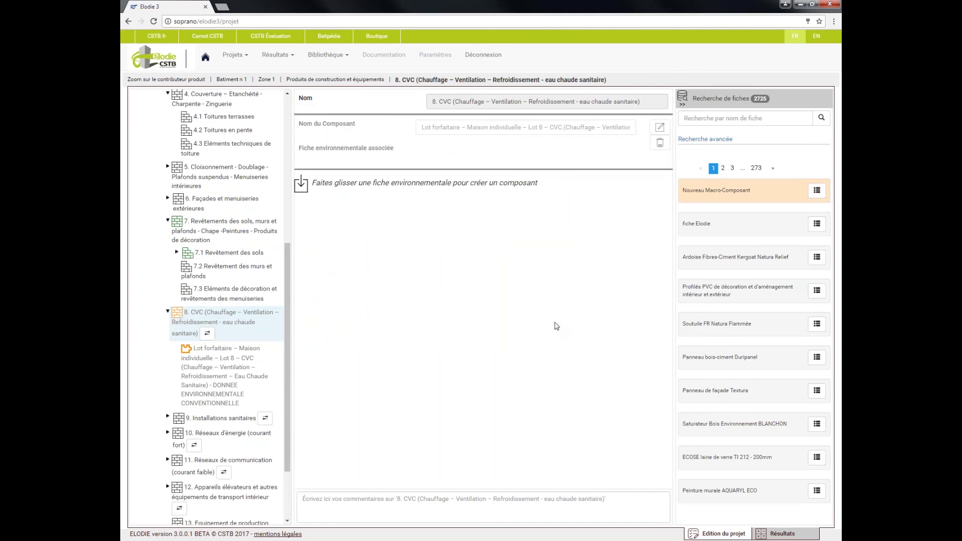